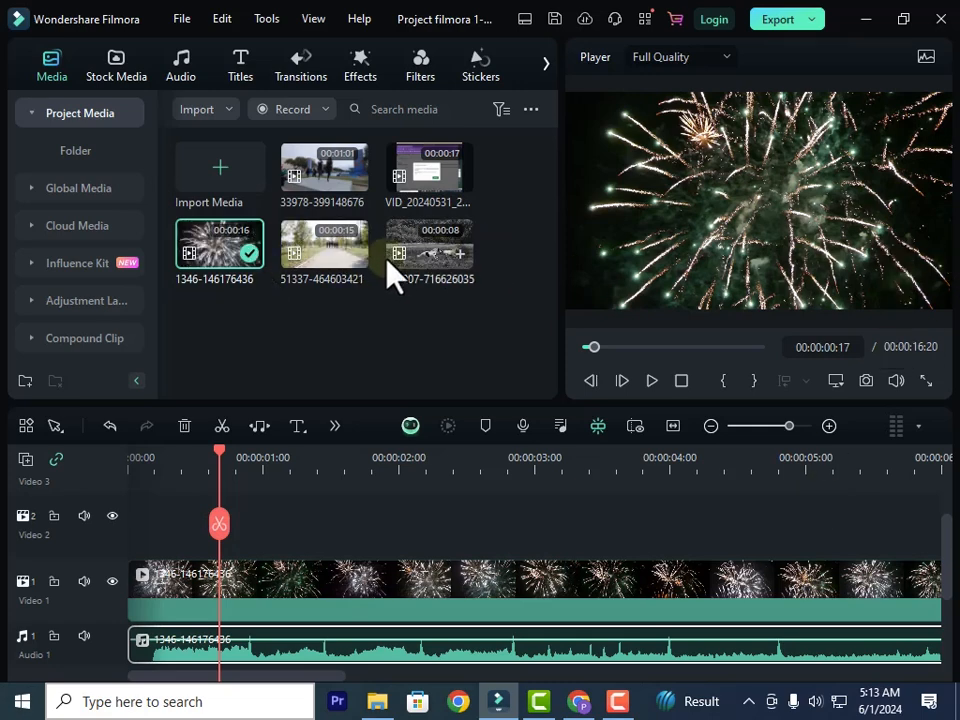
double_click(430, 263)
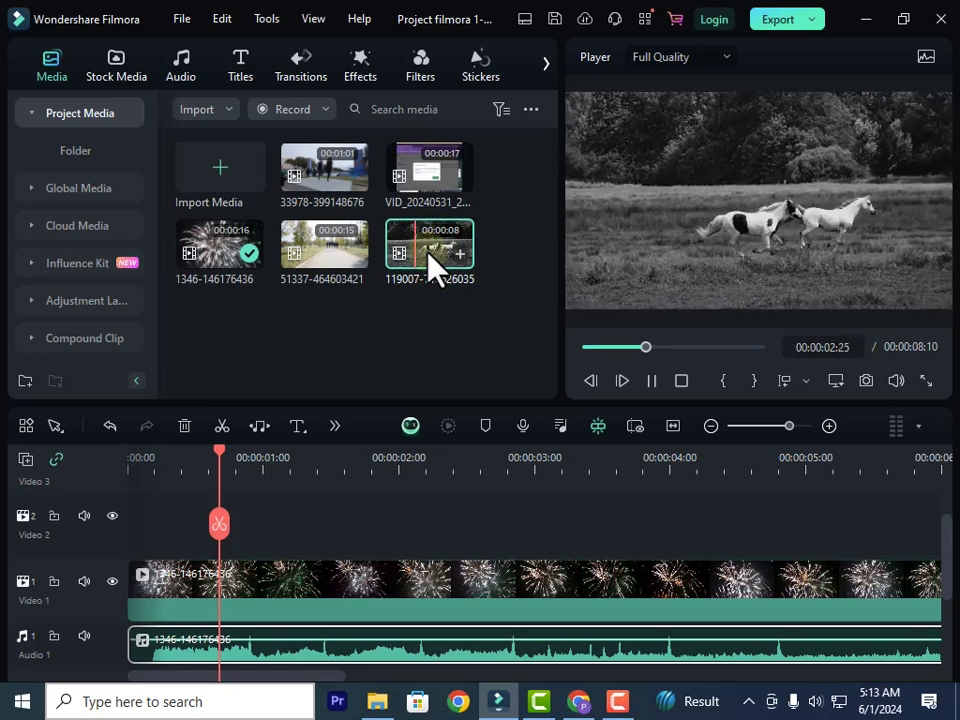
click(430, 263)
click(355, 531)
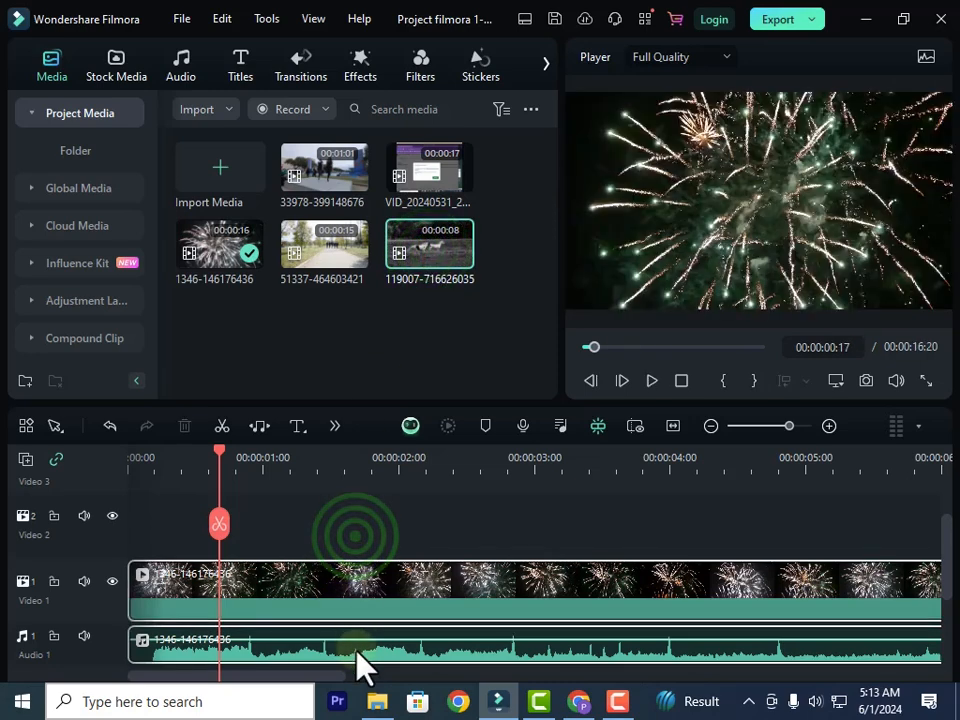
key(Delete)
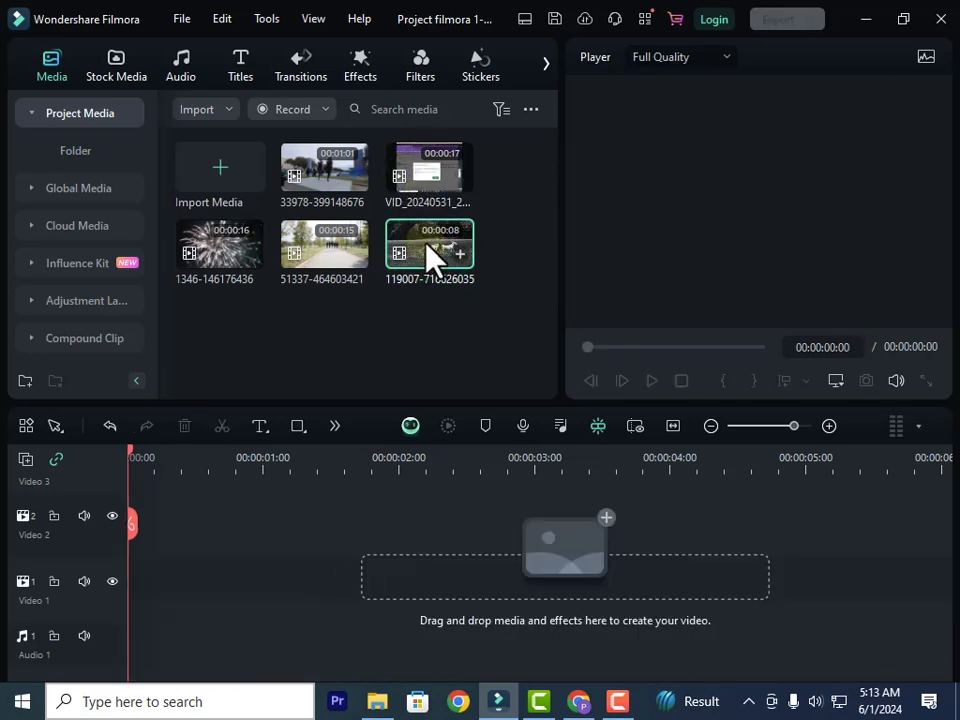
drag(429, 257, 141, 630)
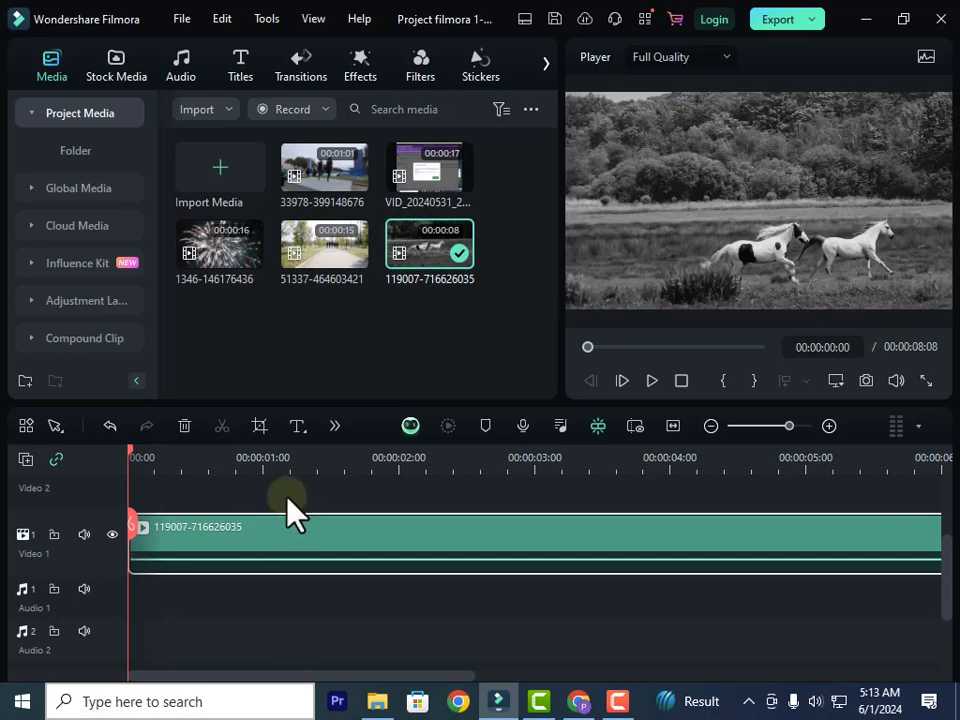
Play the horse clip briefly and return the playhead to the start of the timeline.
click(652, 381)
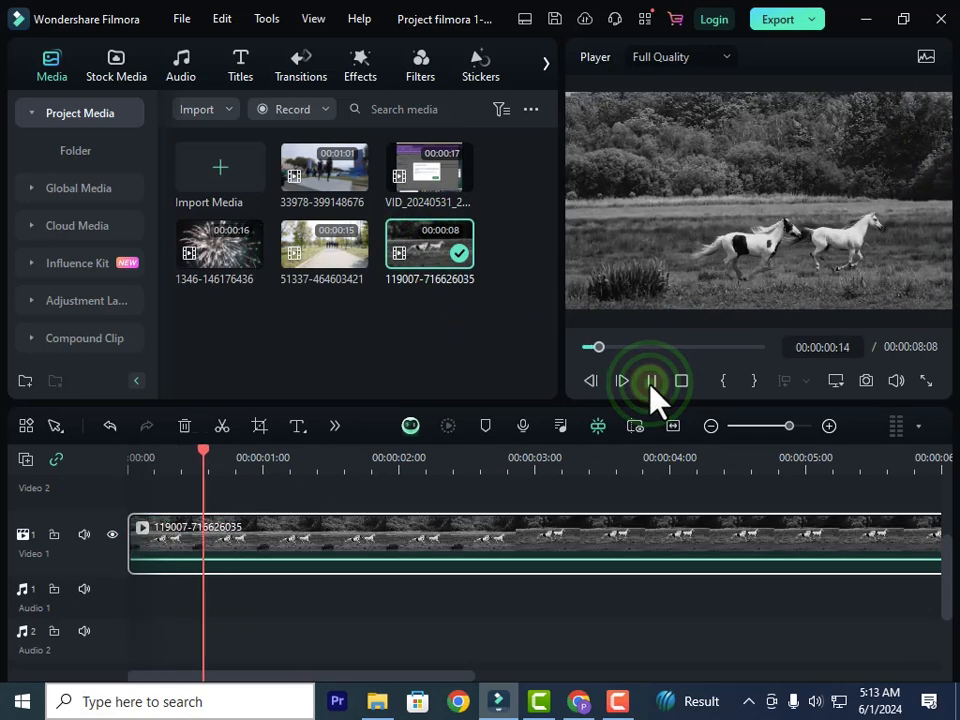
click(652, 381)
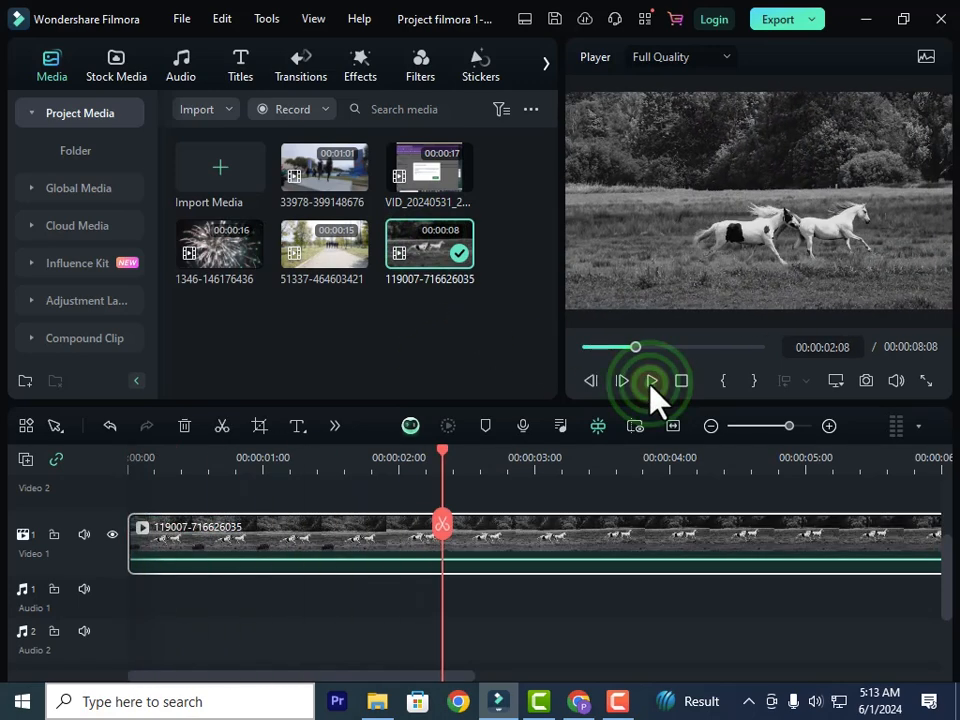
click(437, 448)
key(Home)
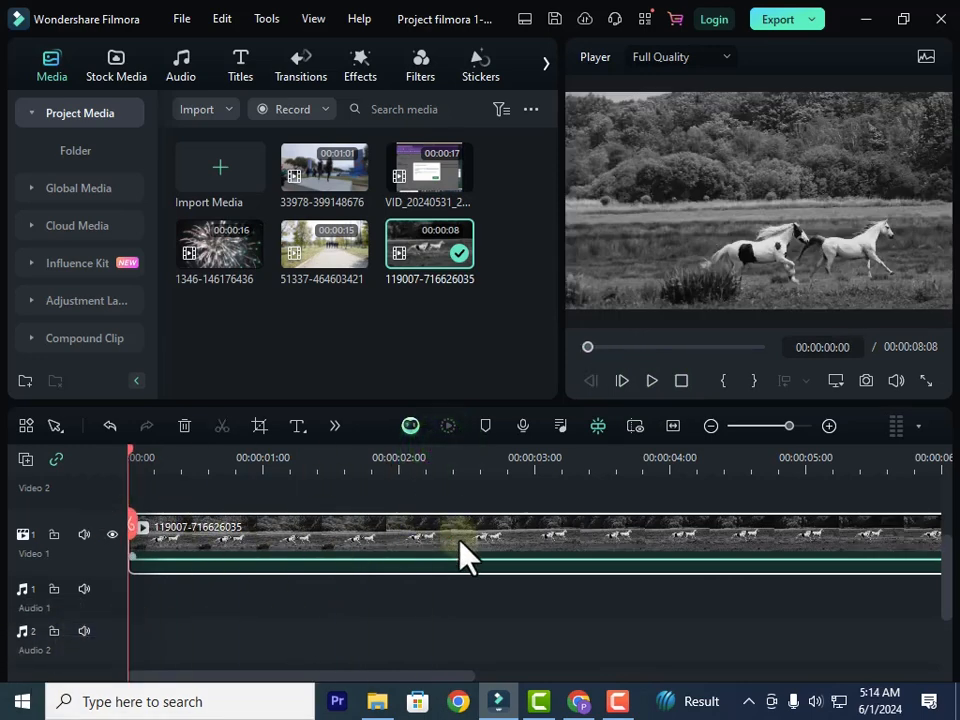
Import the energetic-music-202911 audio file and place it at the start of the Audio 1 track.
click(382, 699)
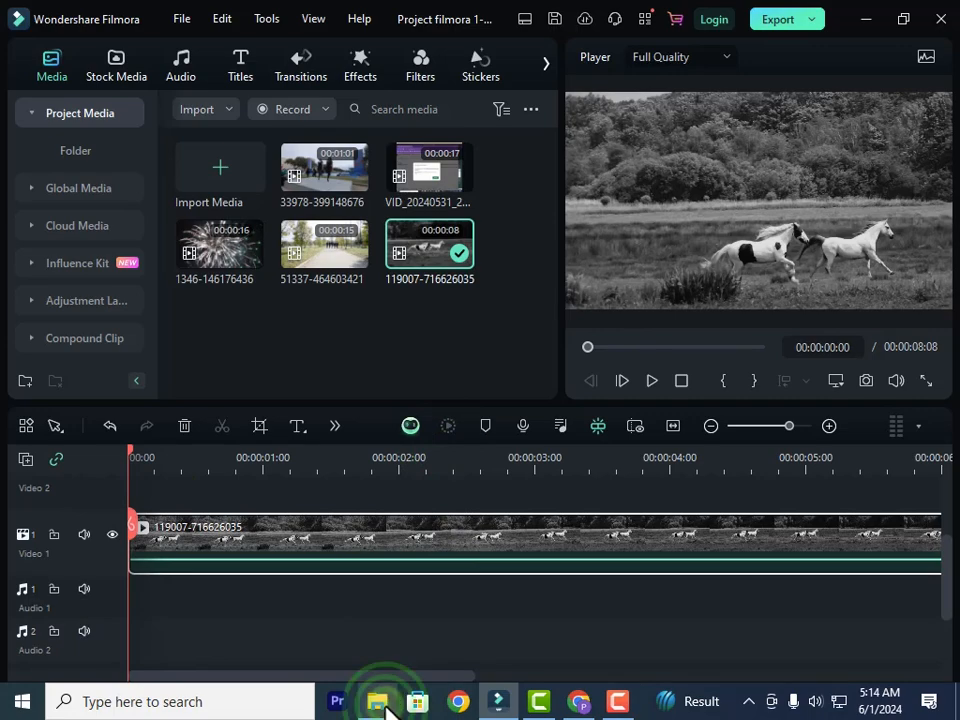
drag(231, 189, 320, 320)
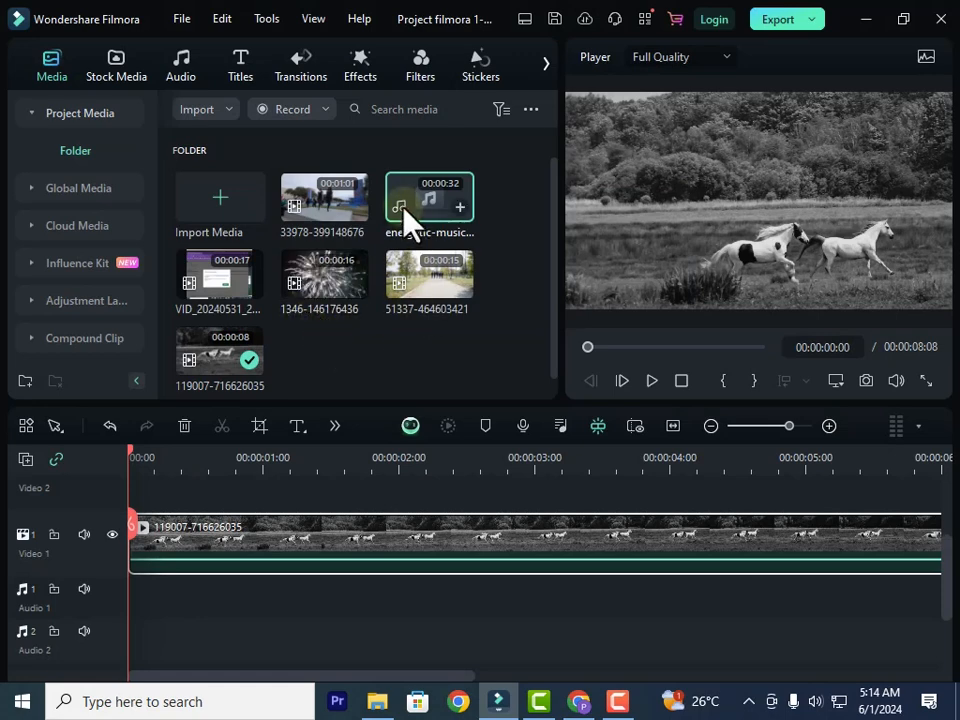
drag(424, 205, 129, 611)
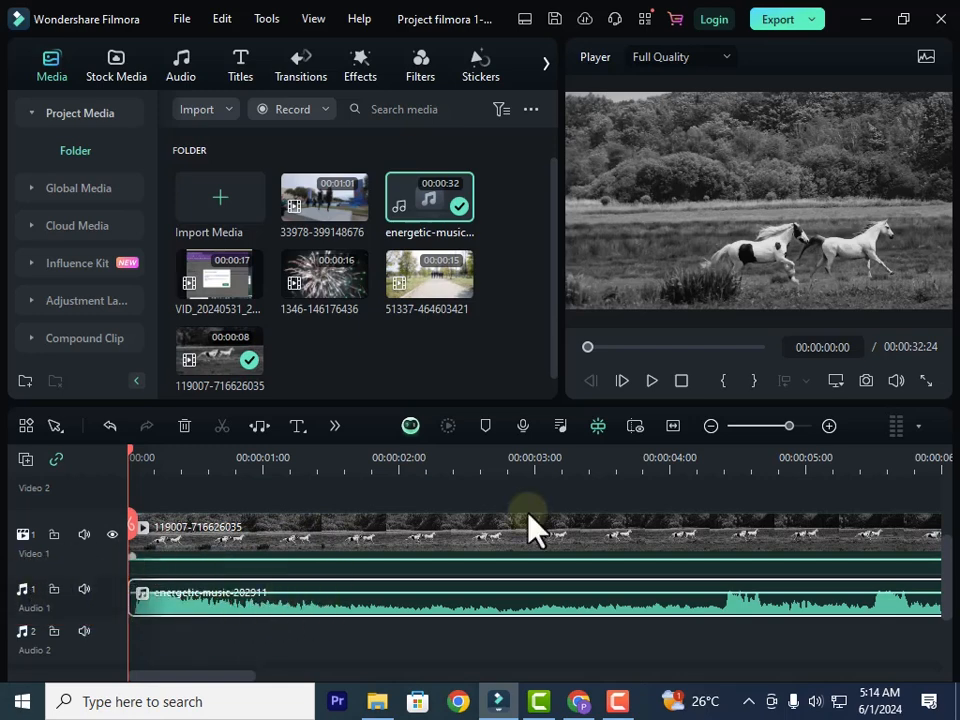
Play the horse clip together with the music and bring the playhead back to about one second.
click(651, 384)
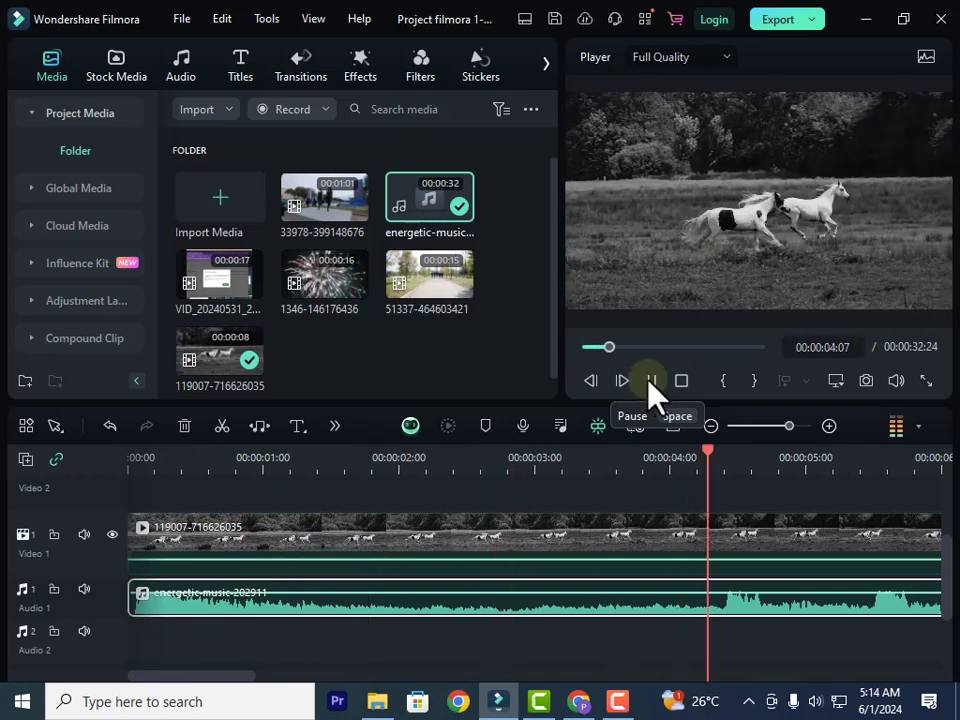
click(648, 384)
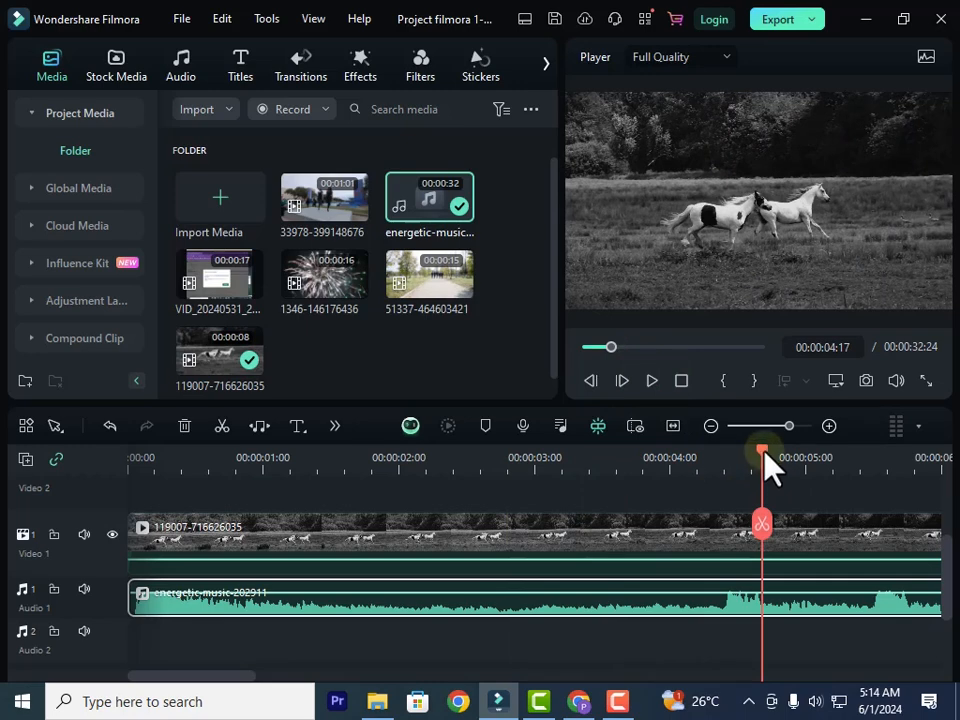
drag(763, 455, 268, 536)
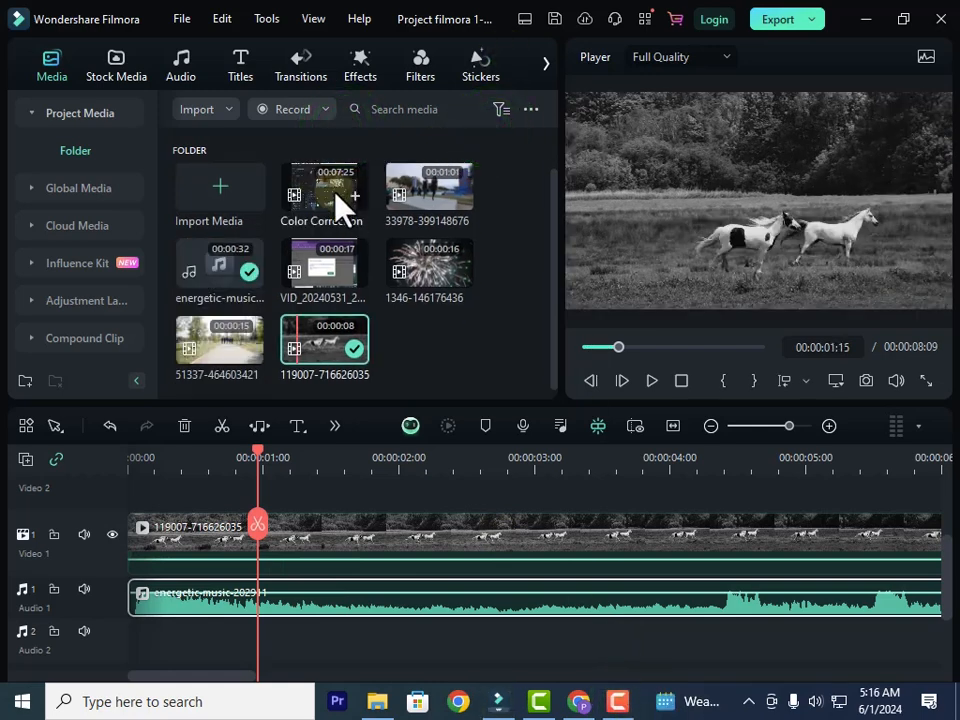
Replace the horse clip on Video 1 with the Color Correction clip, starting at the beginning of the timeline.
click(483, 648)
drag(483, 648, 399, 568)
click(395, 561)
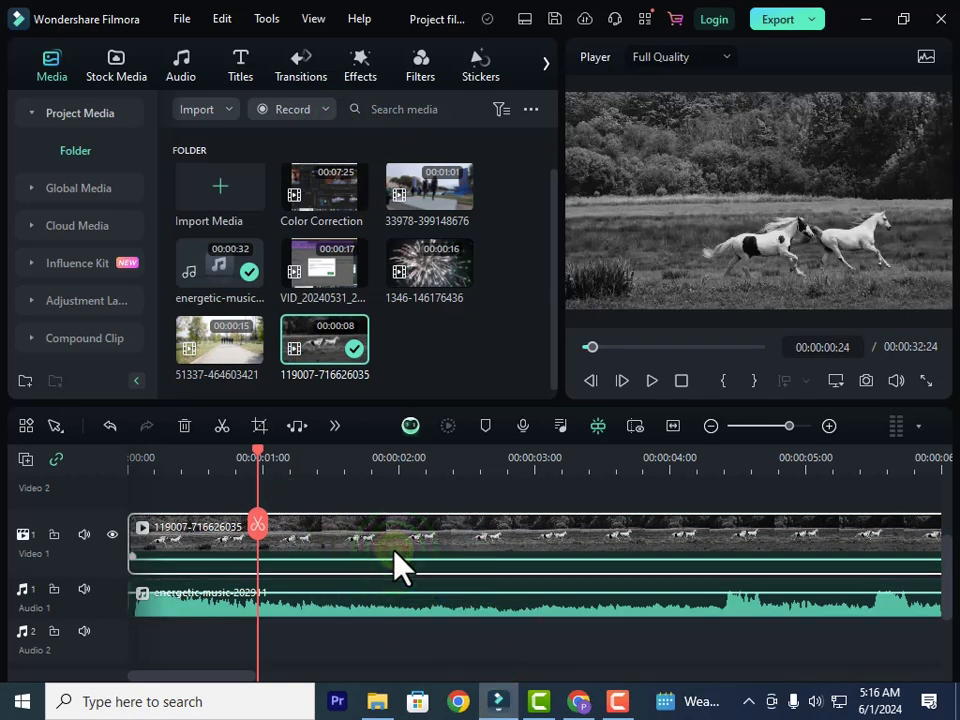
key(Delete)
double_click(324, 192)
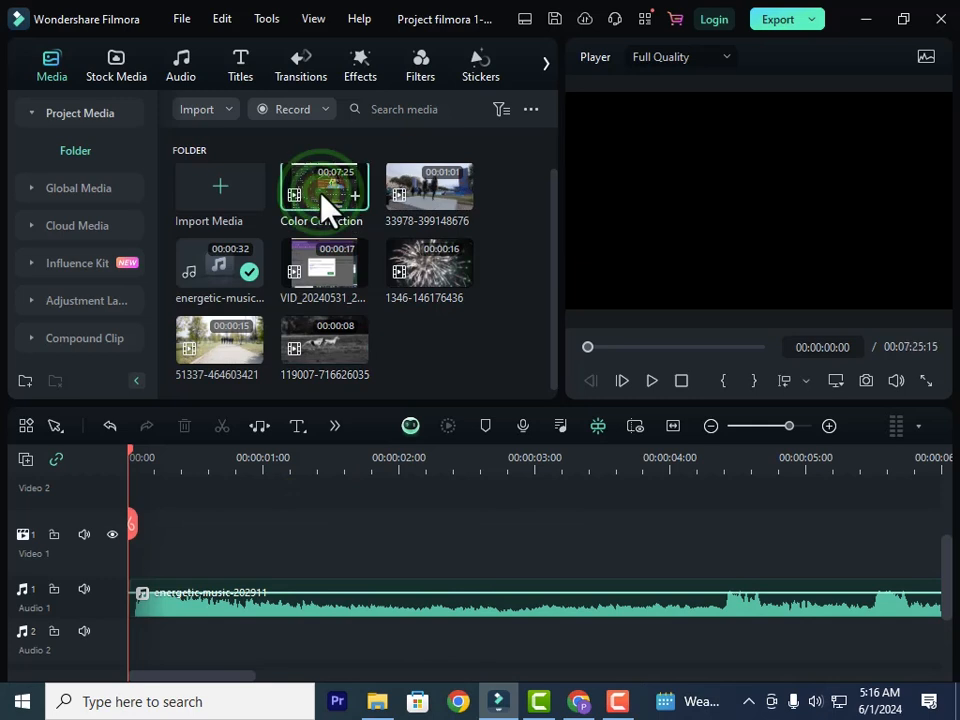
drag(329, 207, 135, 570)
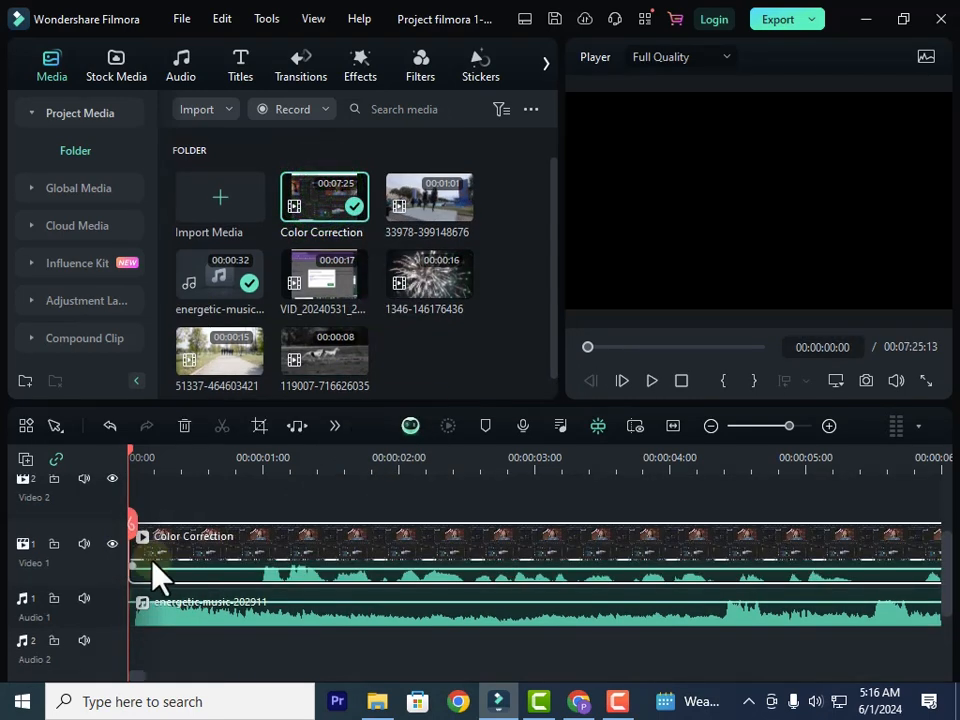
Play the first moments of the timeline and mute the energetic-music-202911 clip on Audio 1.
click(651, 381)
click(651, 381)
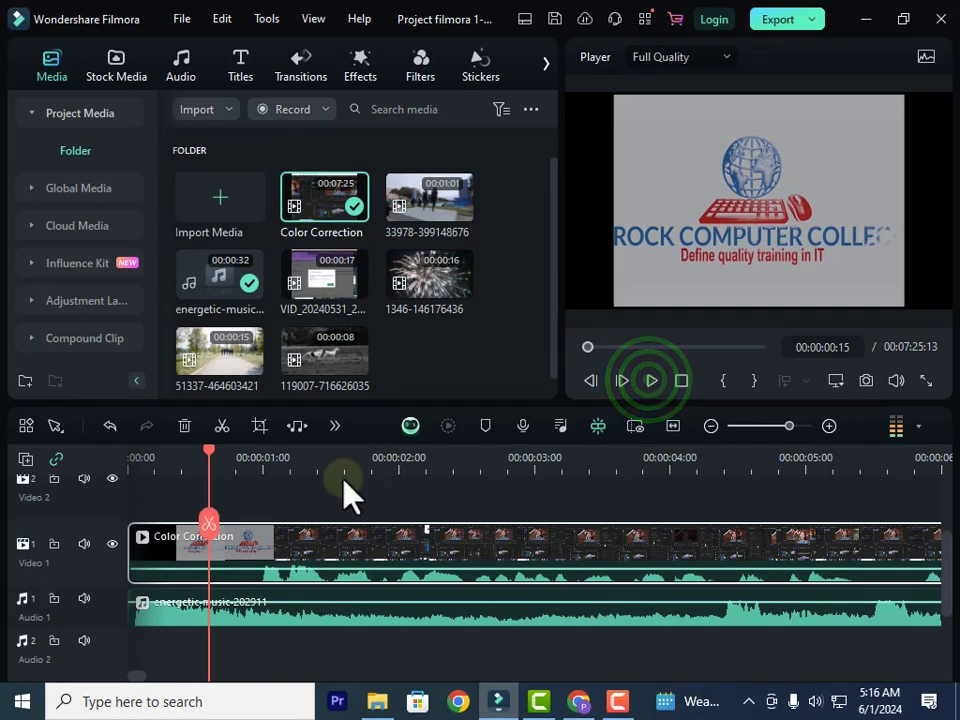
right_click(257, 600)
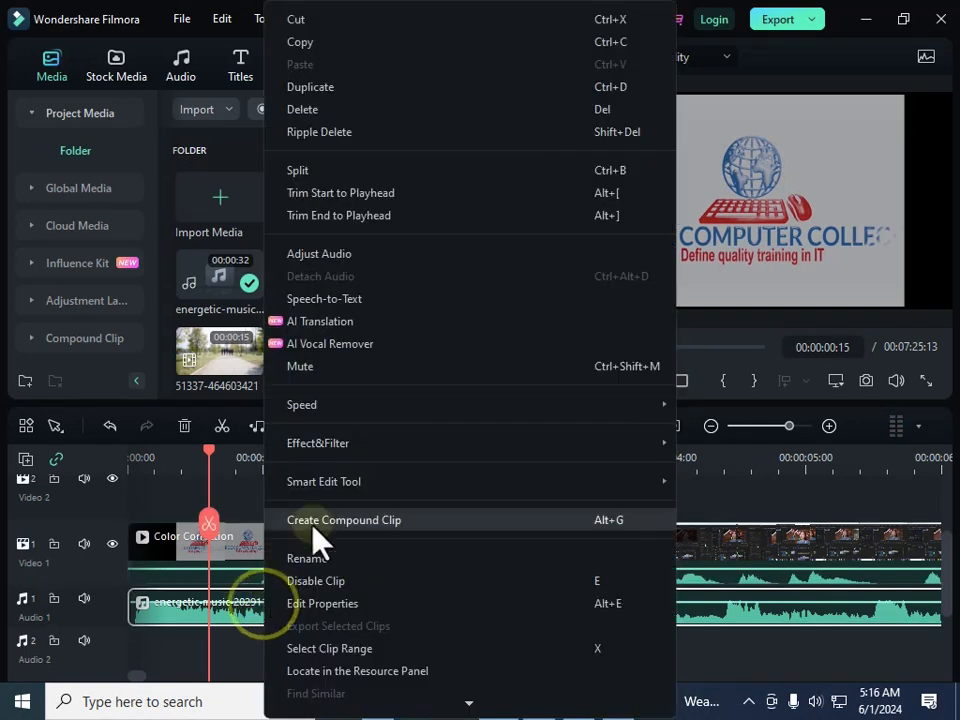
click(293, 374)
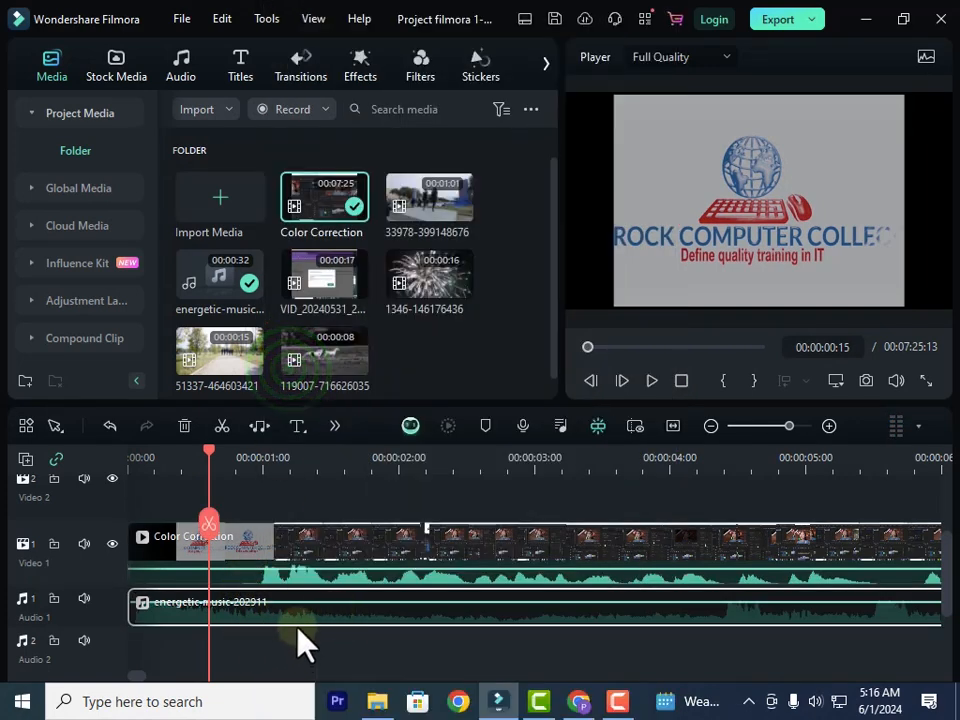
Play the Color Correction clip from near its start with the music muted, and return the playhead to about frame 20.
click(207, 441)
drag(209, 450, 152, 455)
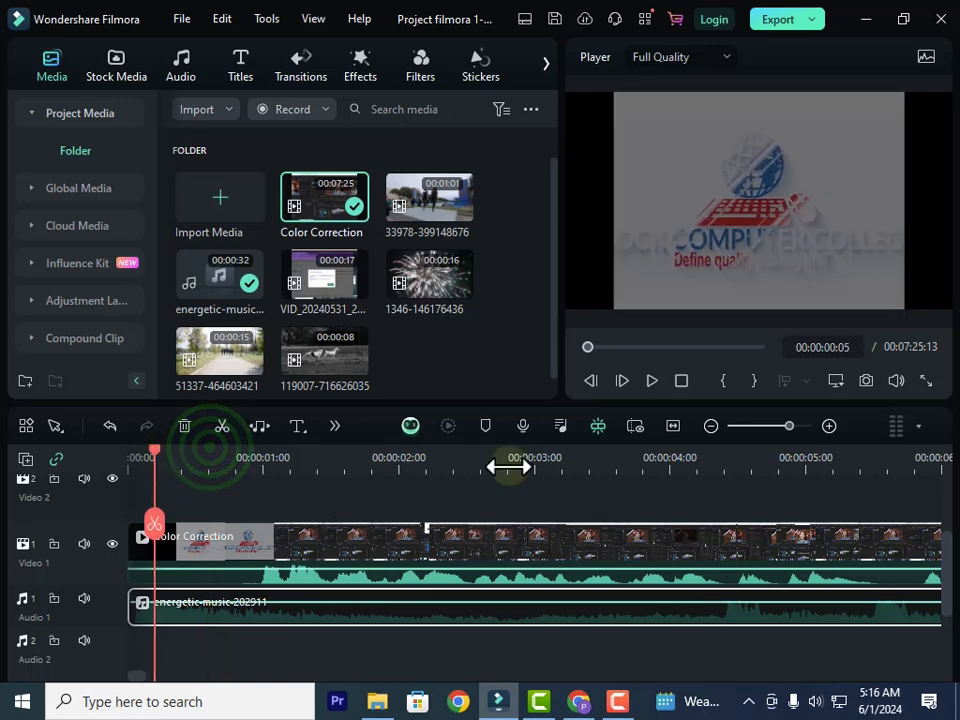
click(652, 382)
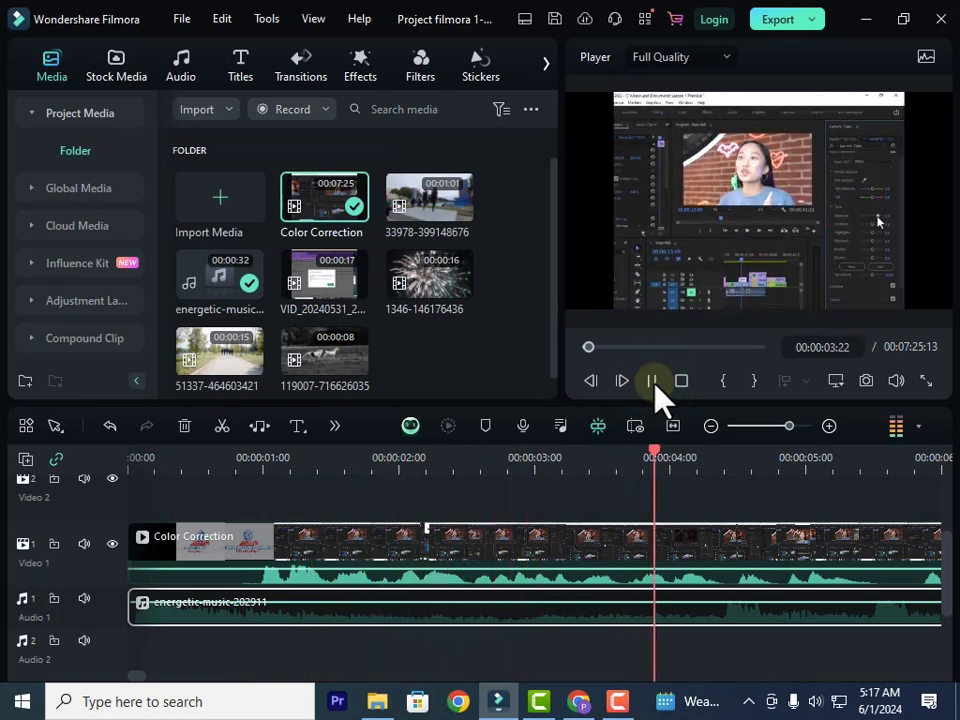
click(652, 381)
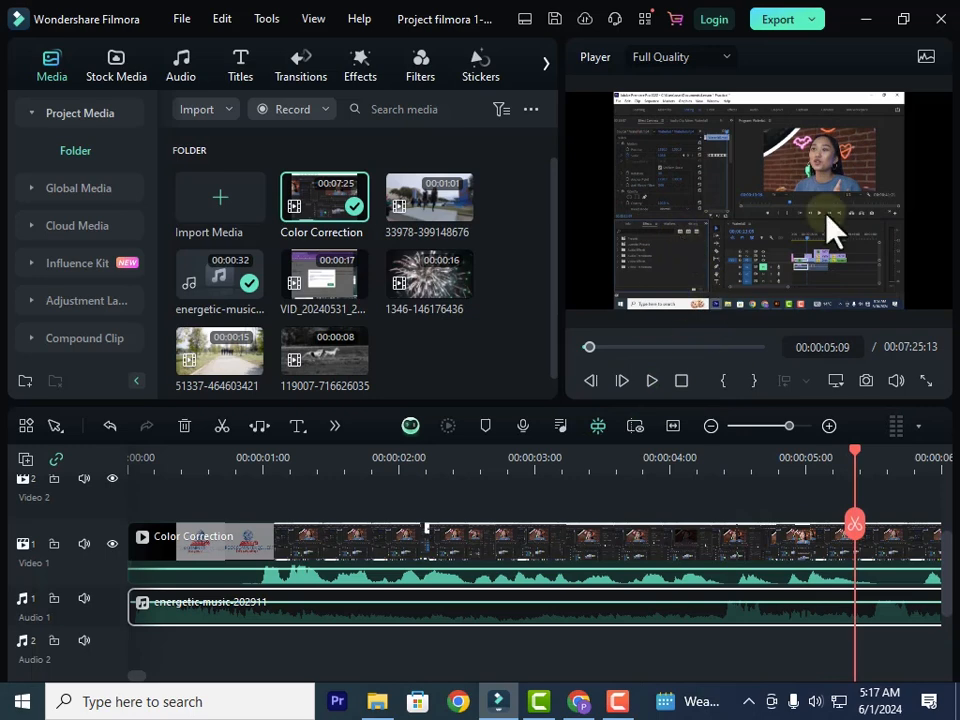
drag(866, 461, 240, 535)
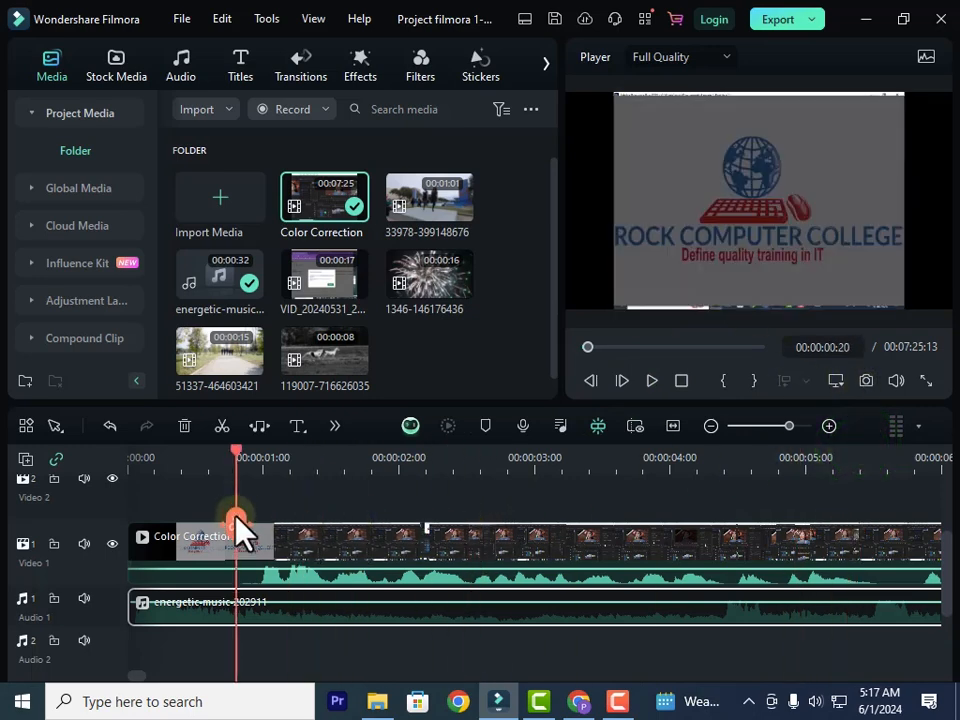
Unmute the energetic-music-202911 clip and play the video with both sounds.
right_click(373, 608)
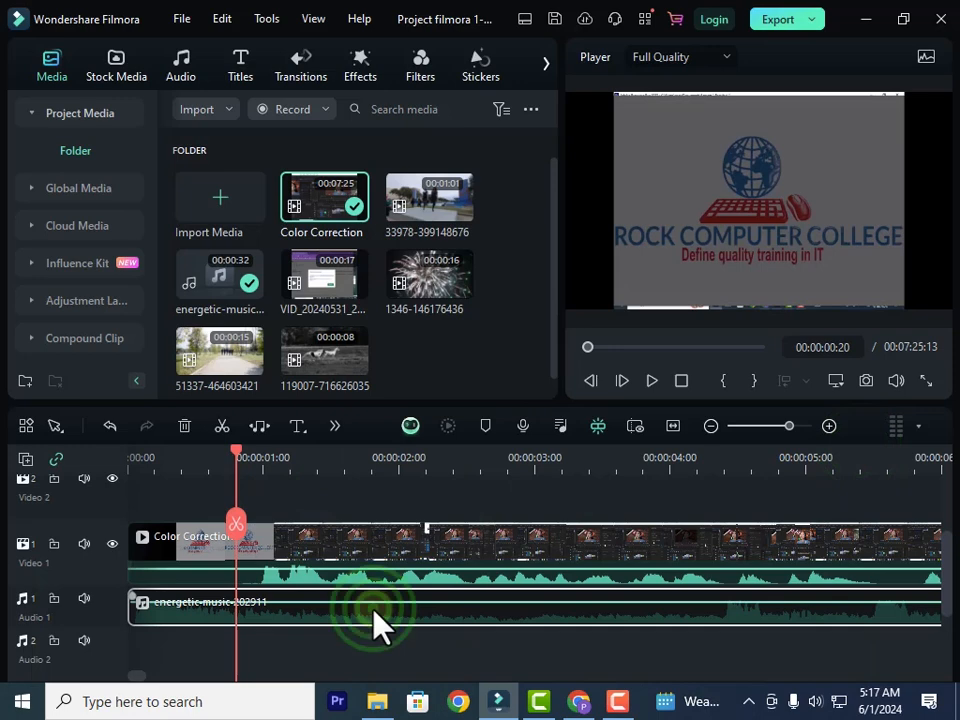
click(386, 367)
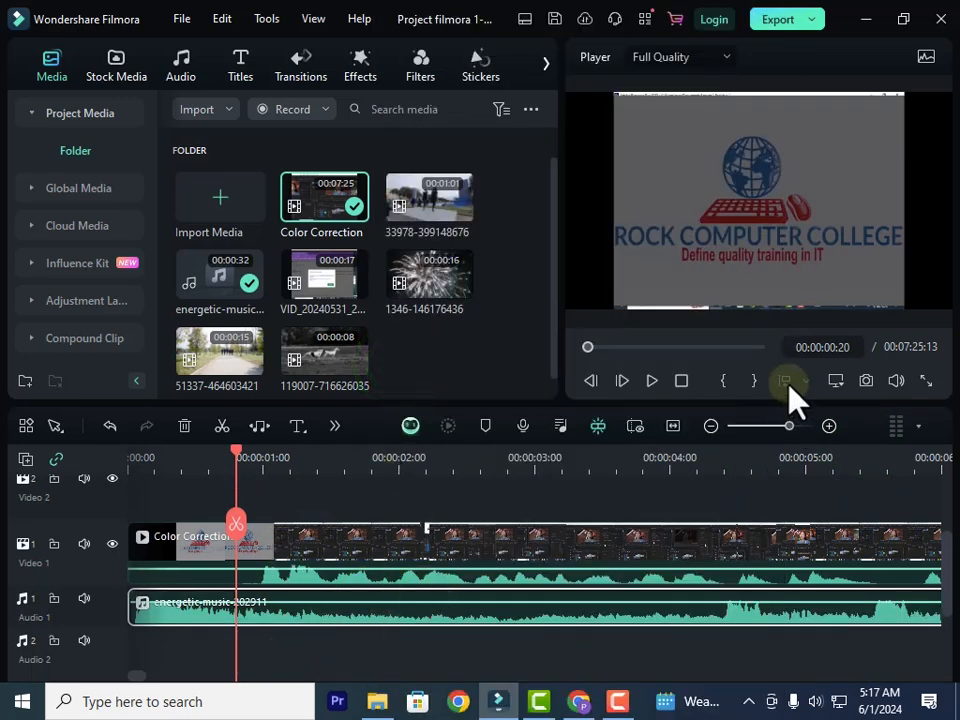
click(665, 393)
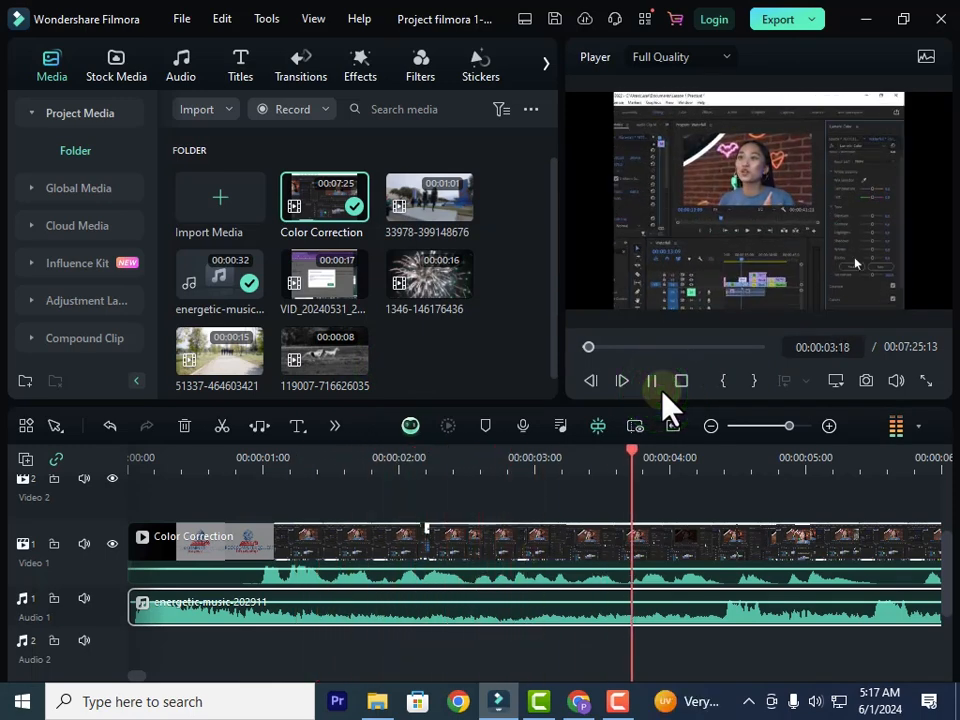
click(660, 390)
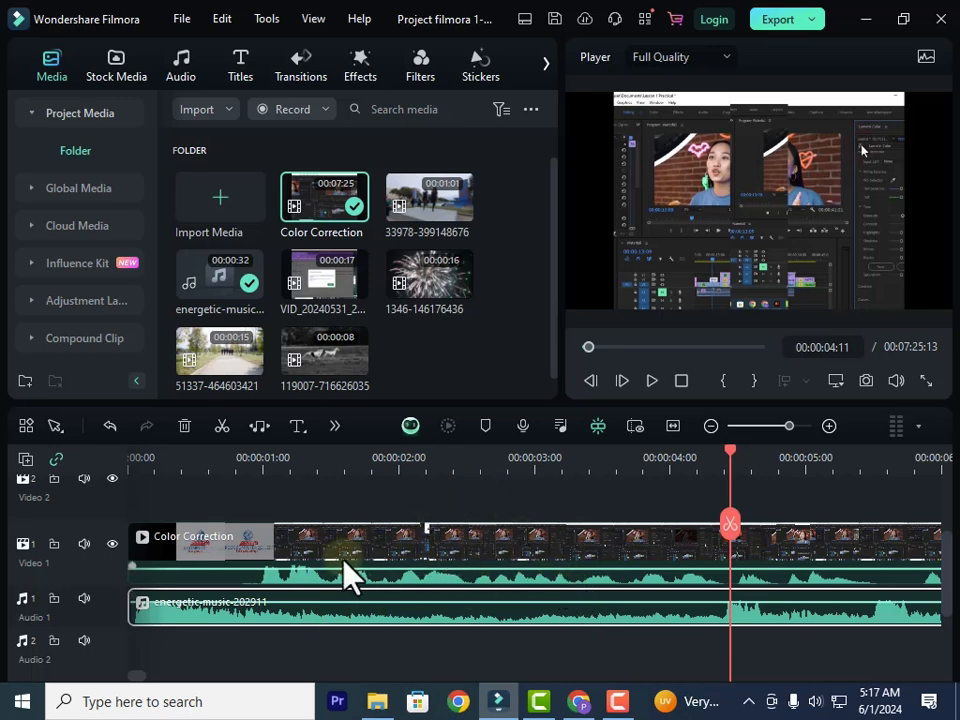
Open the audio settings of the energetic-music-202911 clip and lower its volume to -14 dB.
click(415, 606)
double_click(390, 612)
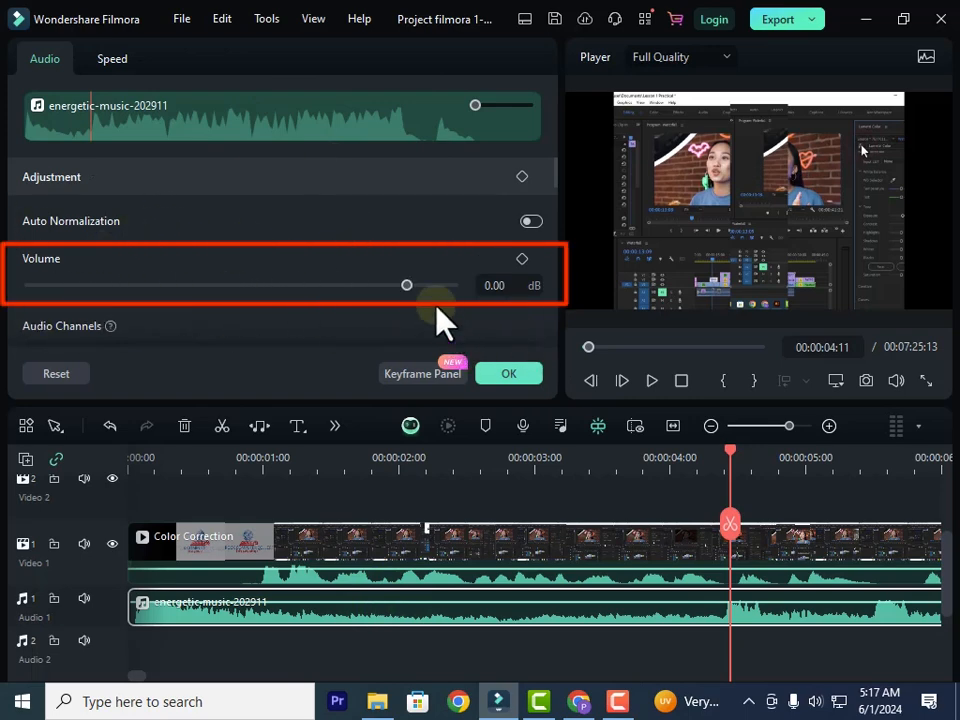
mouse_move(406, 286)
mouse_down()
mouse_move(271, 287)
mouse_move(356, 316)
mouse_up()
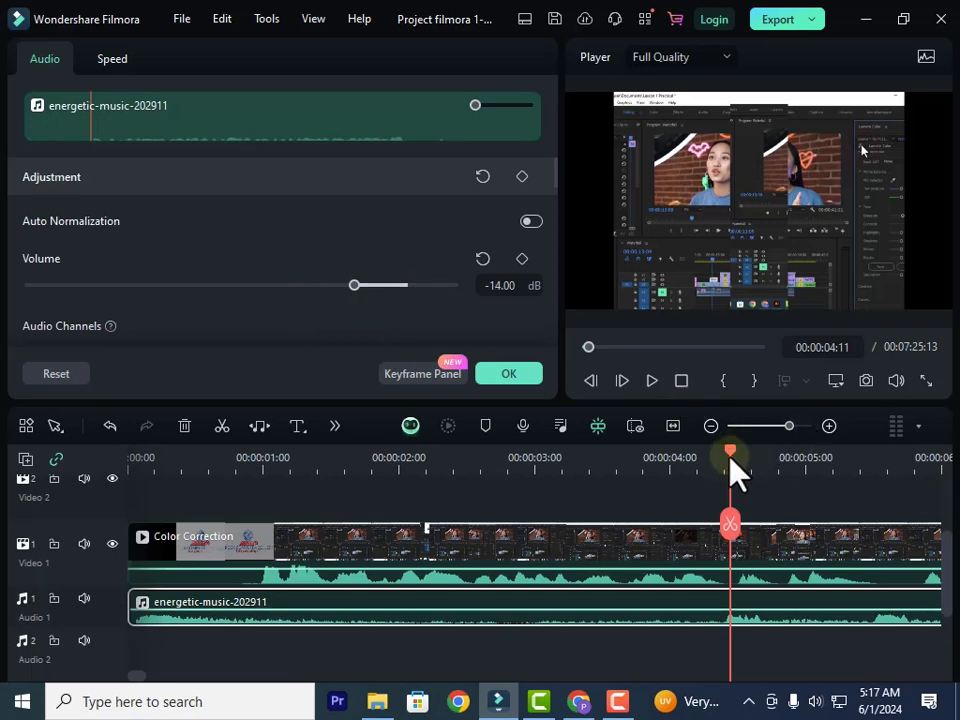
Play the mix from just before three seconds and set the music clip's volume to -11 dB.
drag(733, 452, 512, 458)
click(645, 388)
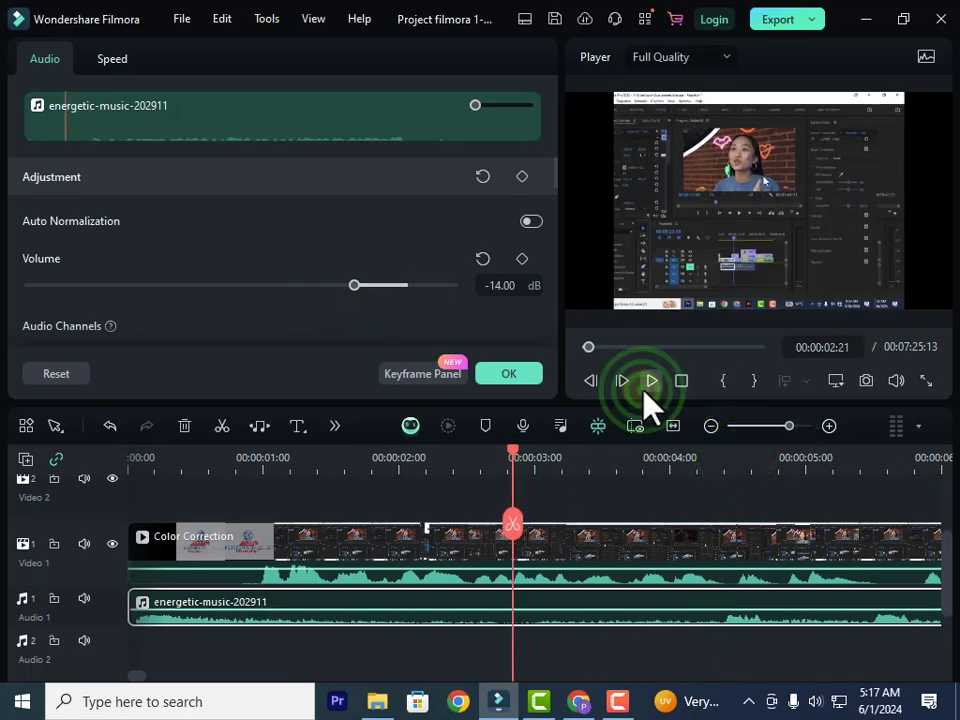
click(649, 397)
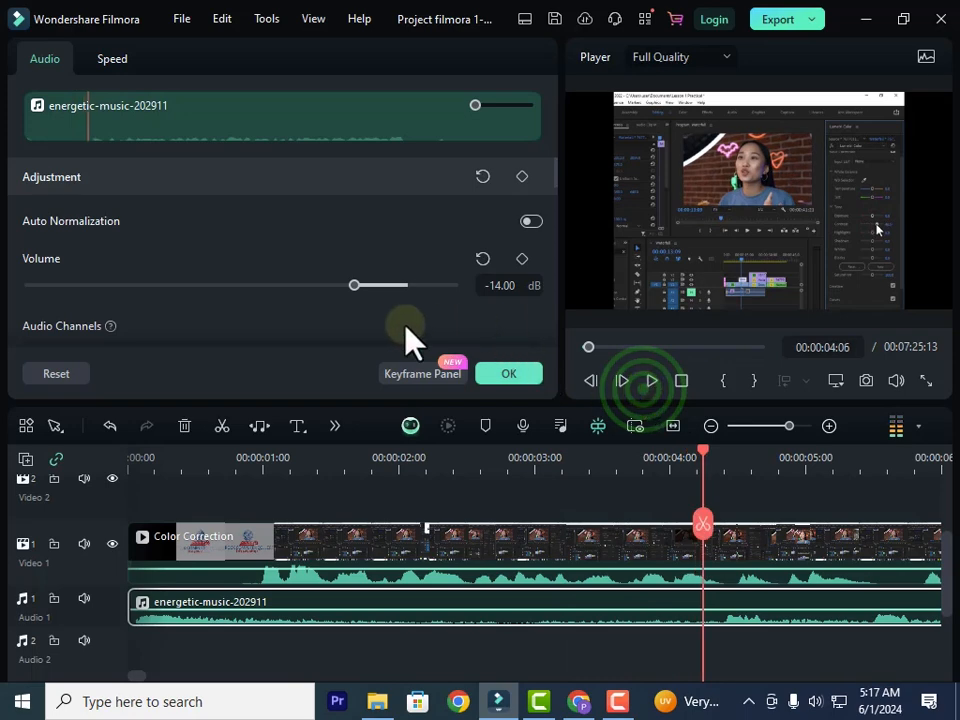
drag(354, 288, 366, 294)
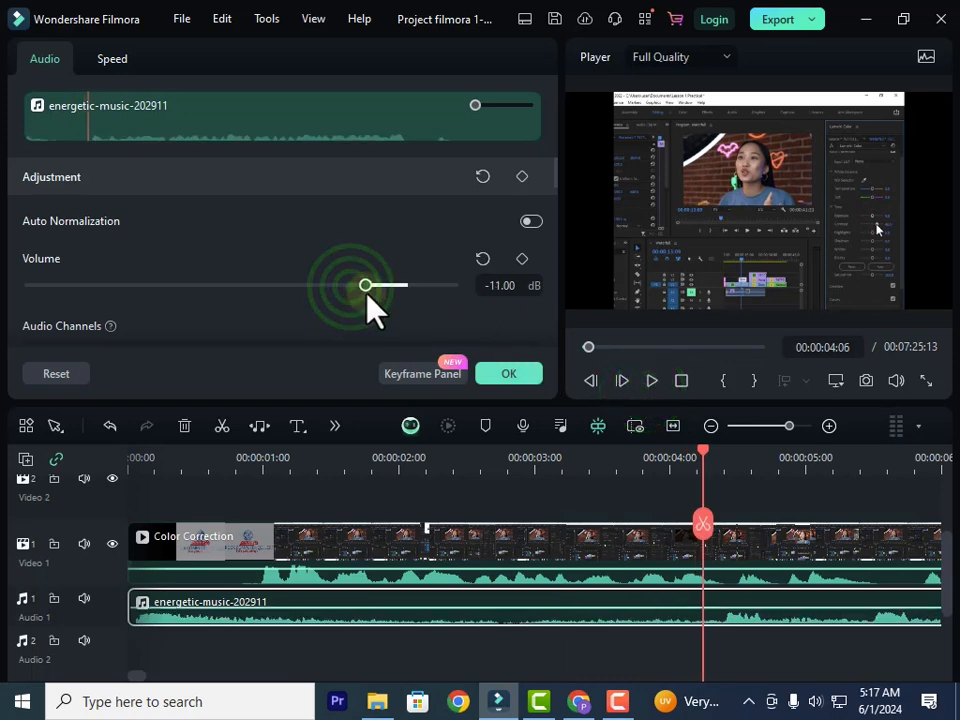
Replay the mix from about two and a half seconds and set the music clip's volume to -7 dB.
click(704, 452)
drag(706, 455, 514, 497)
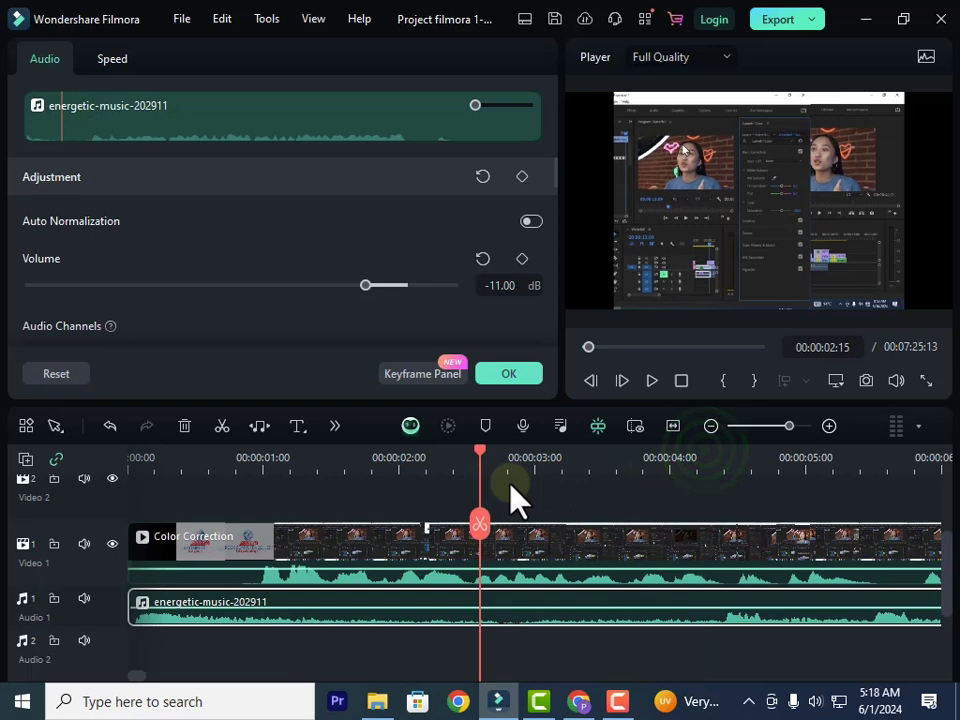
click(658, 383)
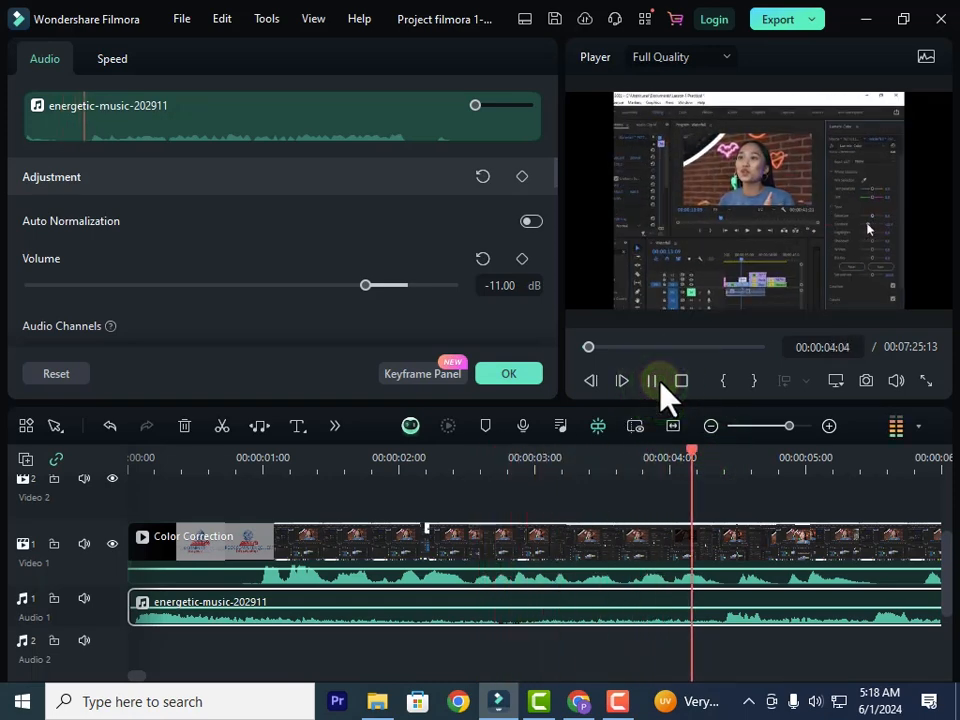
click(655, 381)
drag(368, 285, 381, 285)
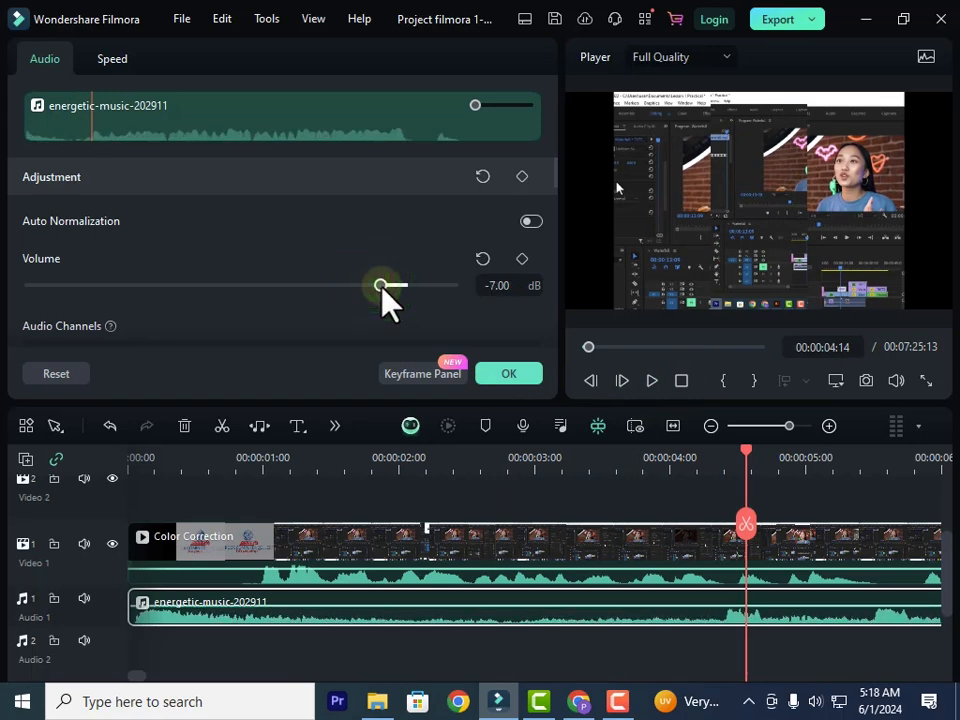
Replay the mix from just before three seconds to judge how the music sits under the voice.
click(315, 120)
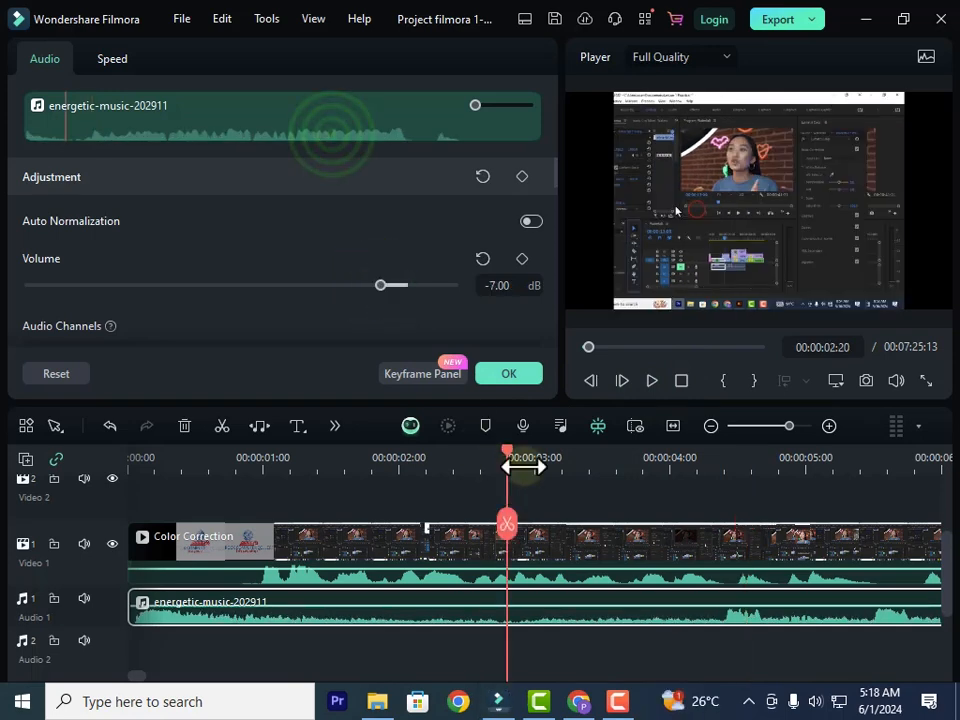
click(652, 381)
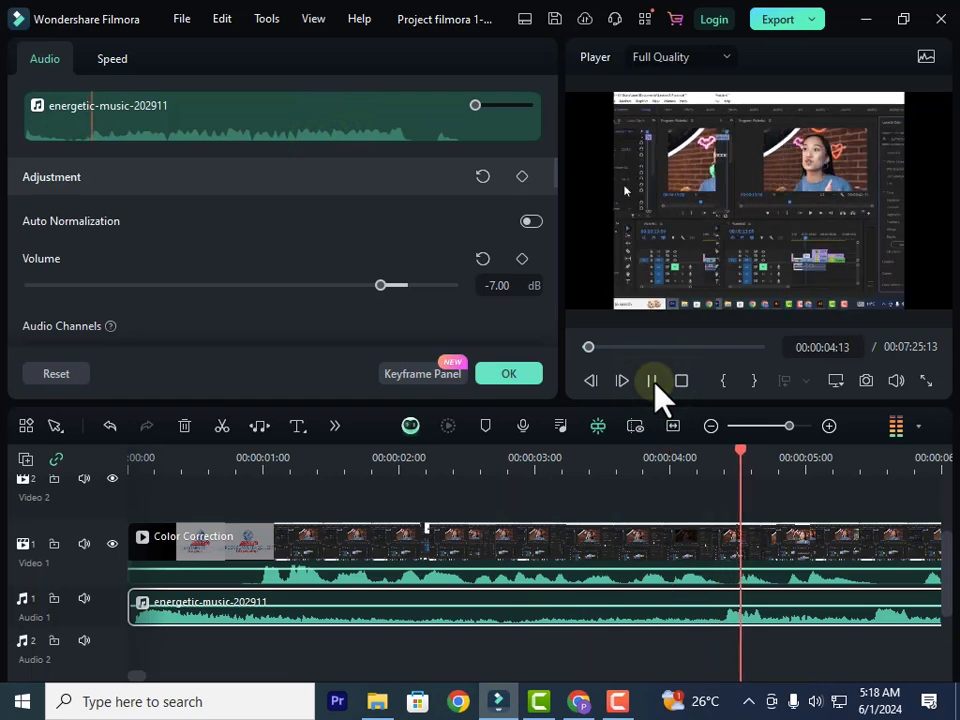
click(653, 383)
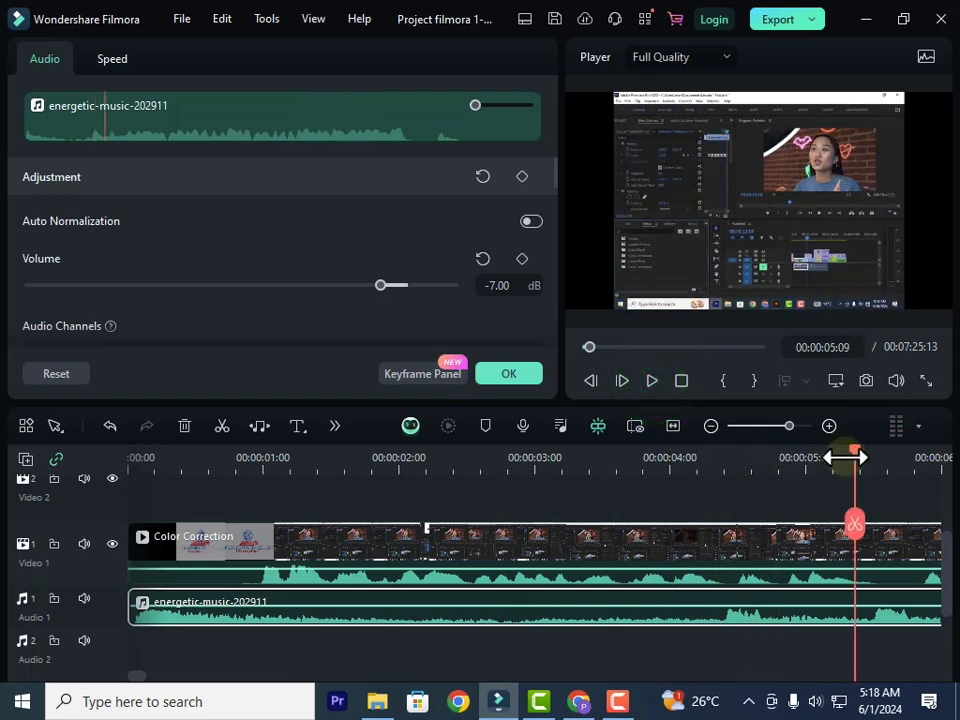
Replay the mix from just before one second, set the music clip's volume to -9 dB and accept the audio settings.
drag(857, 465, 246, 470)
click(653, 385)
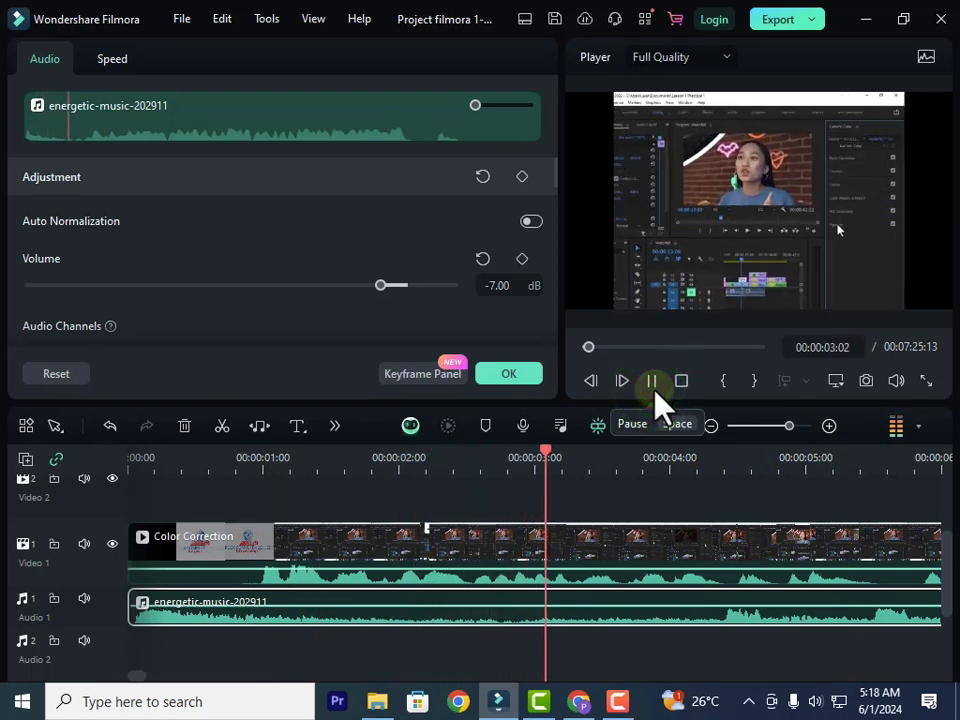
click(654, 389)
click(375, 284)
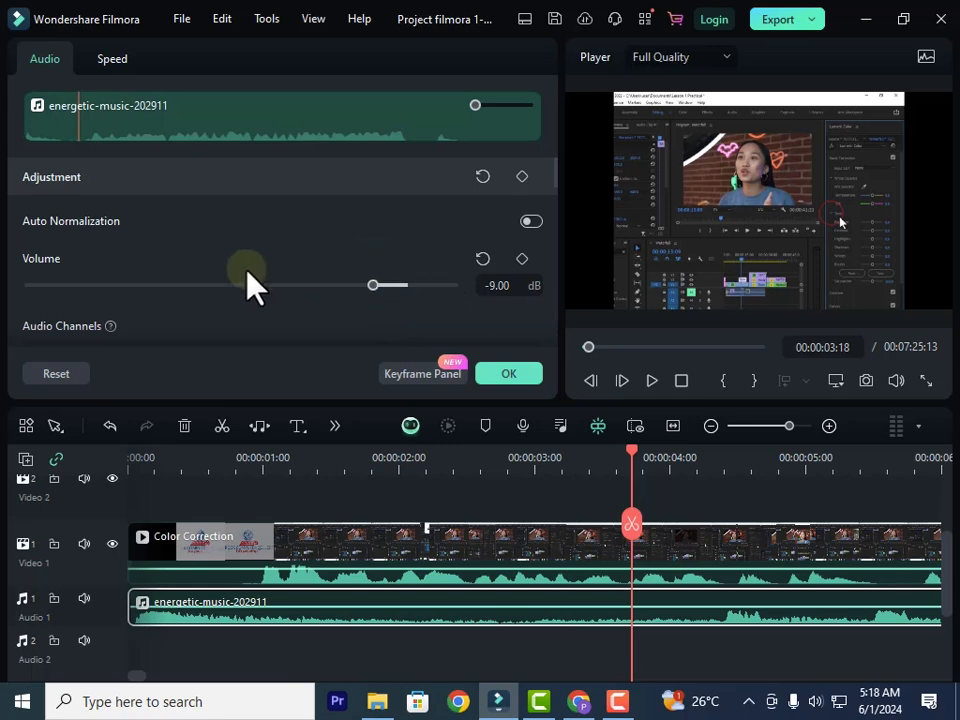
click(497, 374)
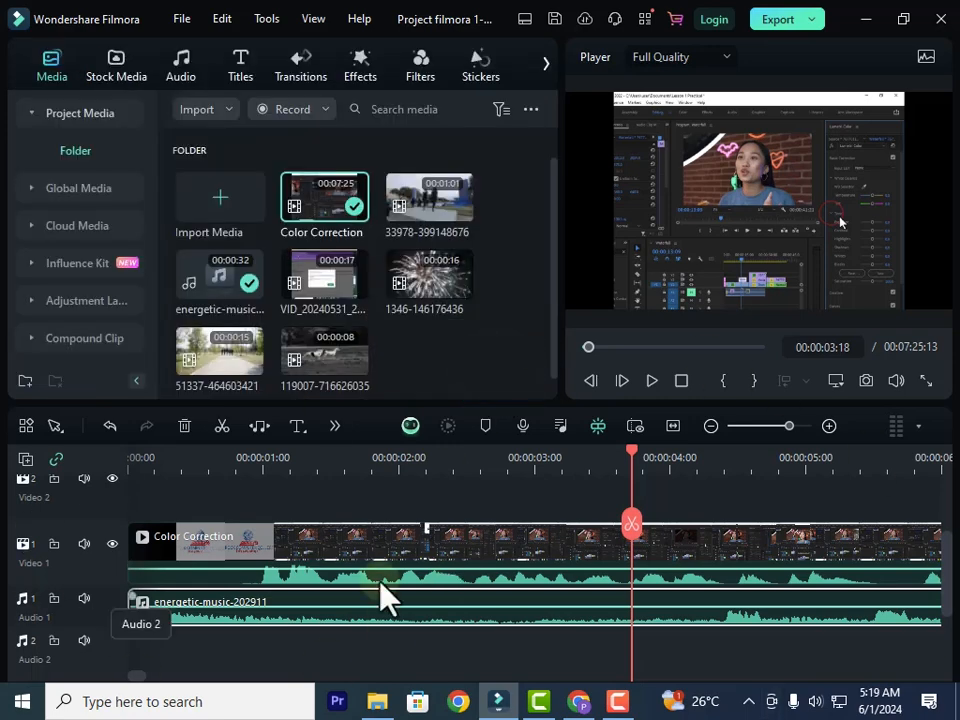
Play the final mix from near the beginning of the timeline to check the voice and music balance.
drag(634, 449, 171, 456)
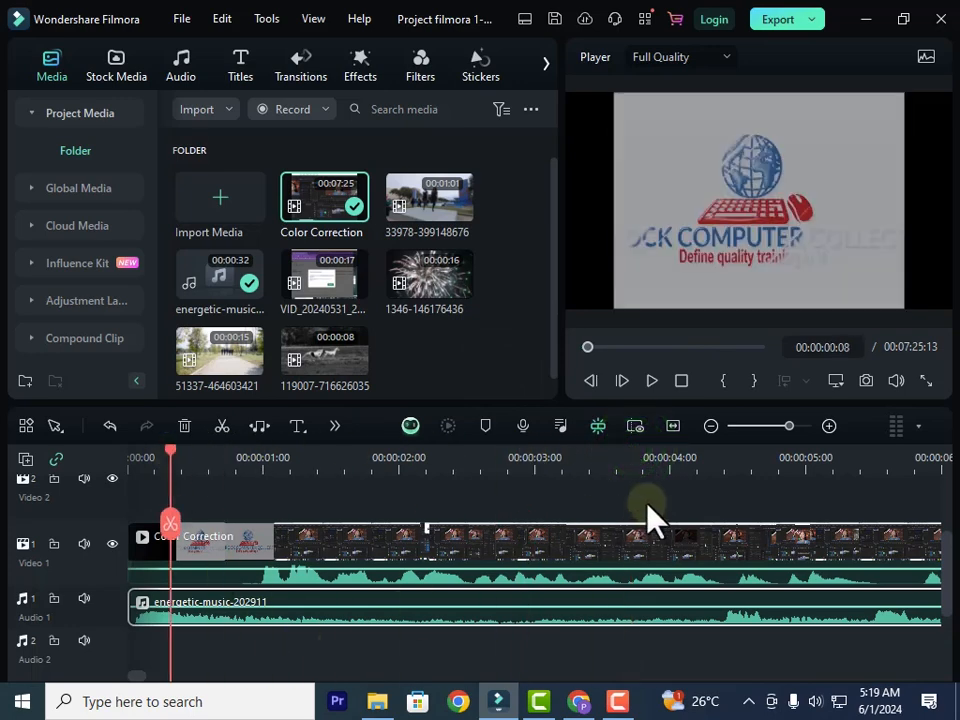
click(652, 380)
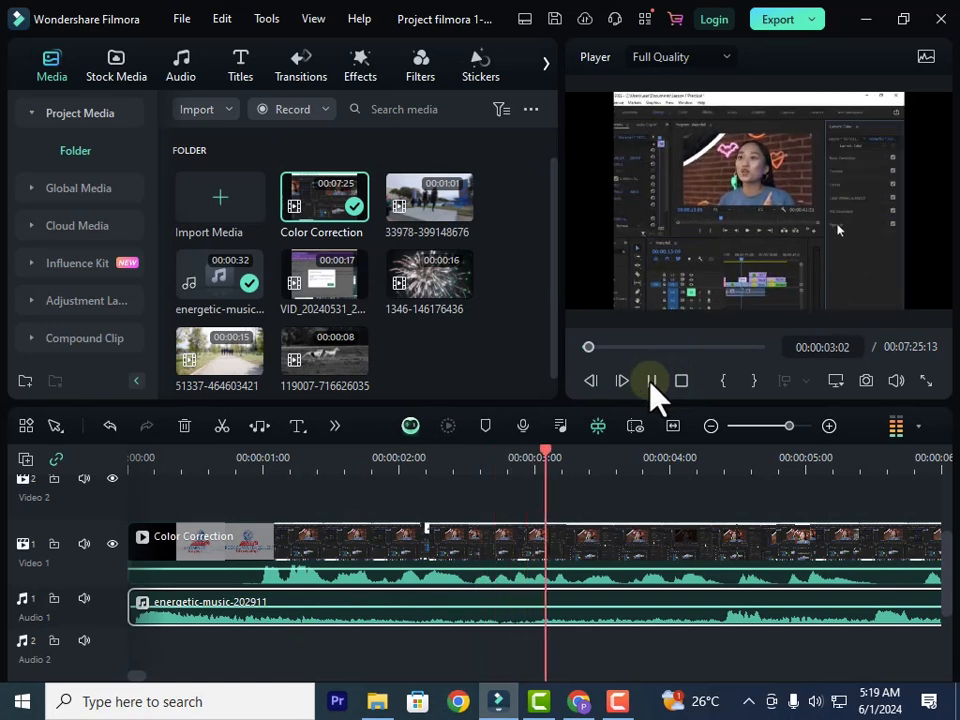
click(652, 380)
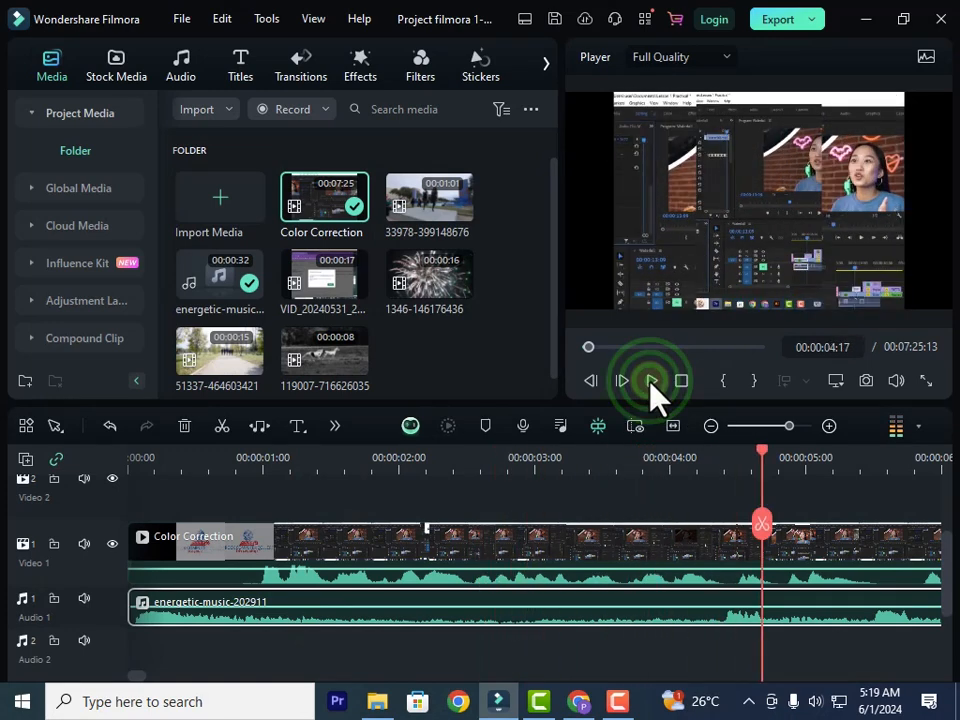